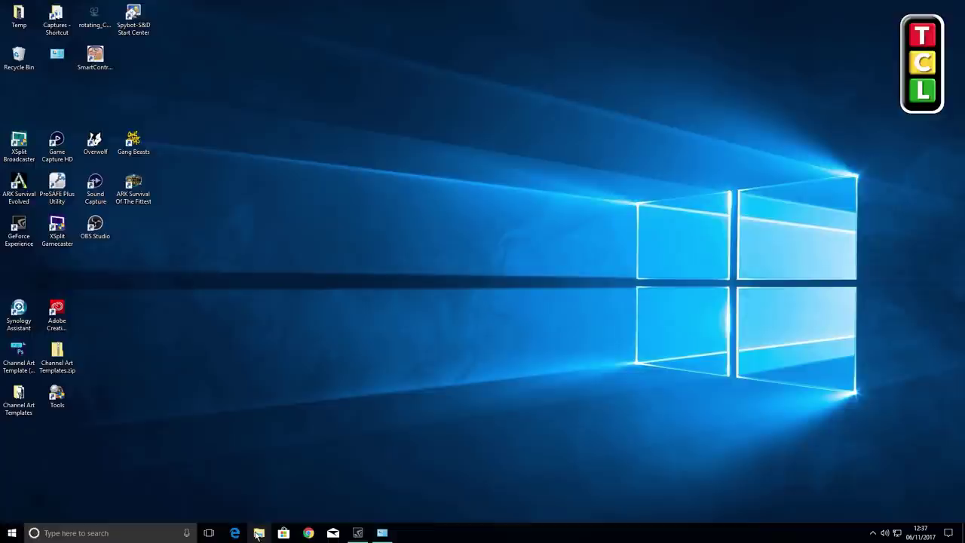
# - Launch File Explorer from the taskbar so it opens at Quick access
pyautogui.click(258, 533)
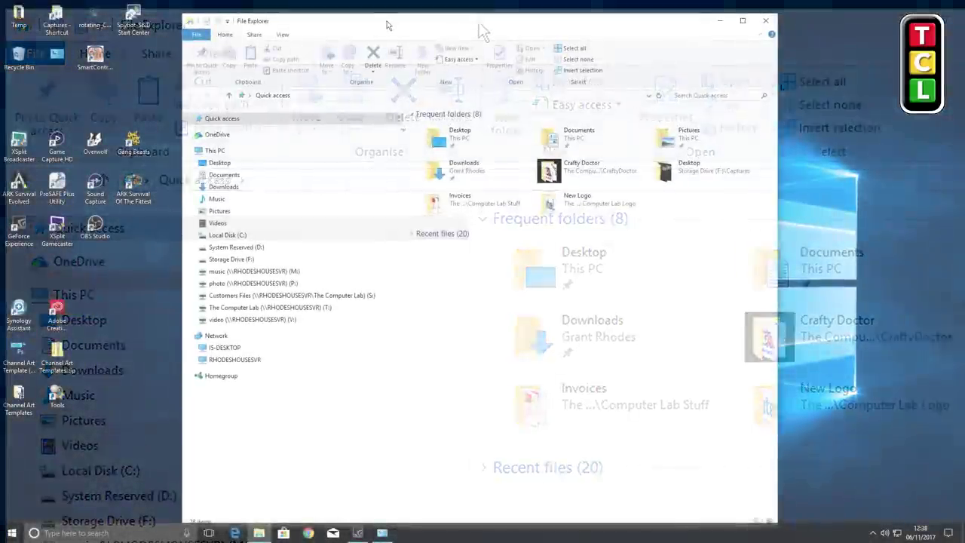
# - Snap the Explorer window to the right half and a second new Explorer window to the left half
pyautogui.moveTo(386, 26); pyautogui.dragTo(964, 130)
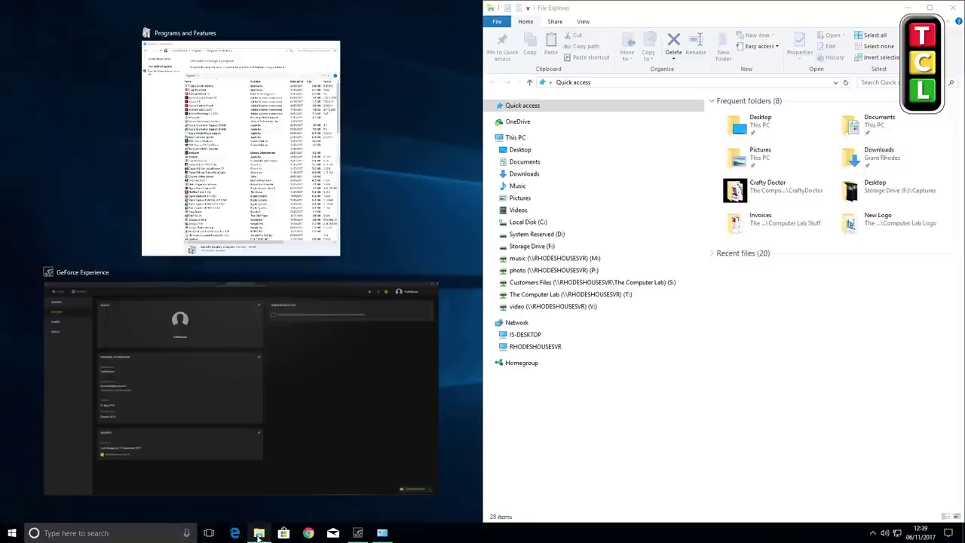
pyautogui.moveTo(258, 535)
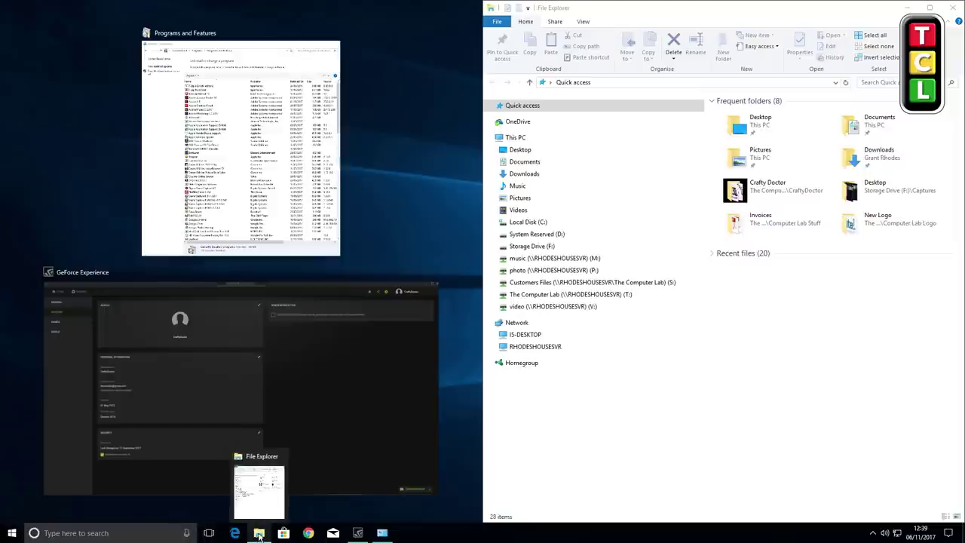
pyautogui.rightClick(259, 535)
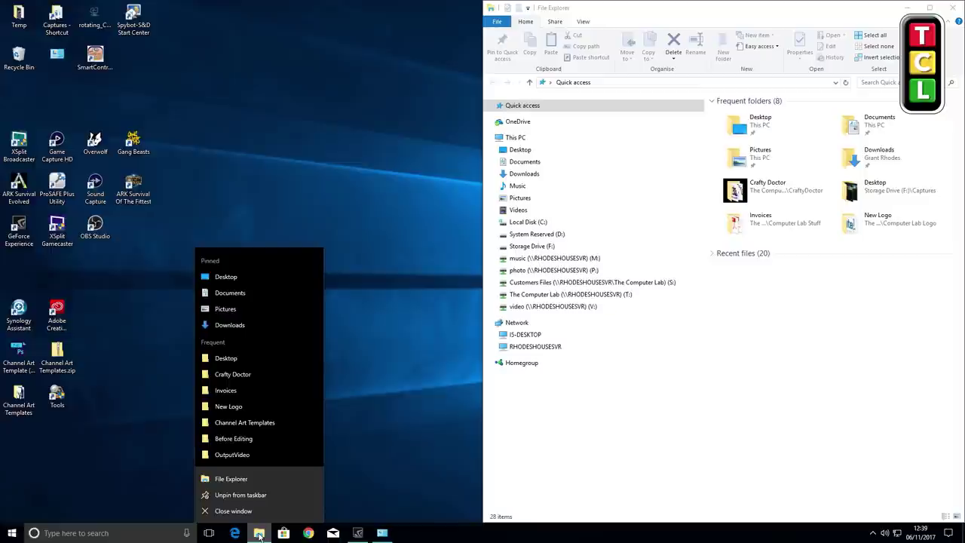
pyautogui.click(226, 480)
pyautogui.moveTo(532, 12); pyautogui.dragTo(1, 130)
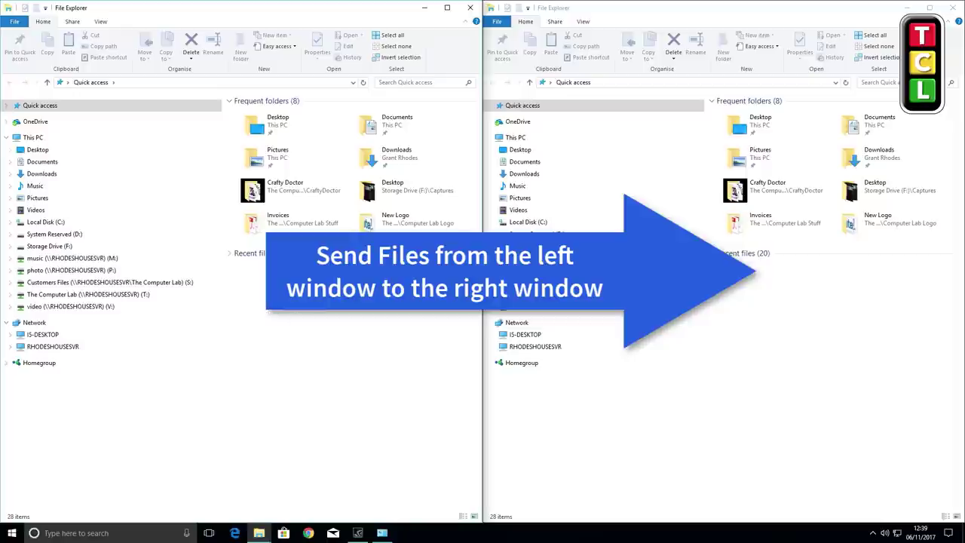
# - Show the Pictures folder's 14 items in the left window
pyautogui.click(41, 199)
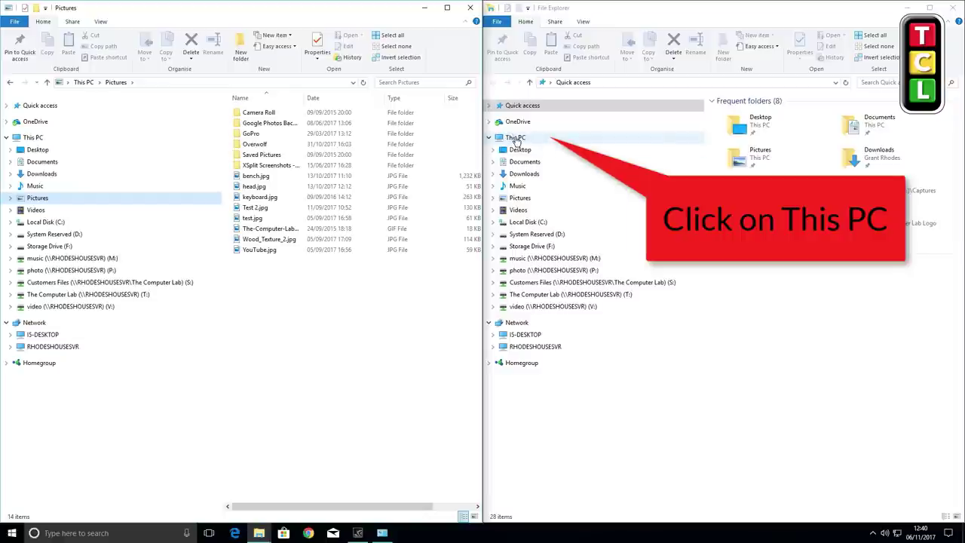
# - Show This PC and its drives on the right, dismissing the Insert a disc prompt
pyautogui.click(515, 138)
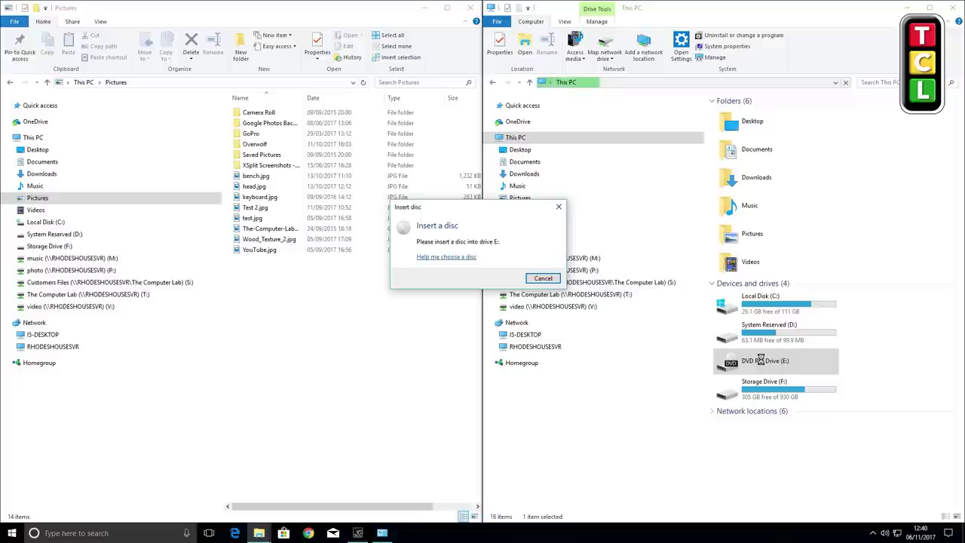
pyautogui.click(543, 278)
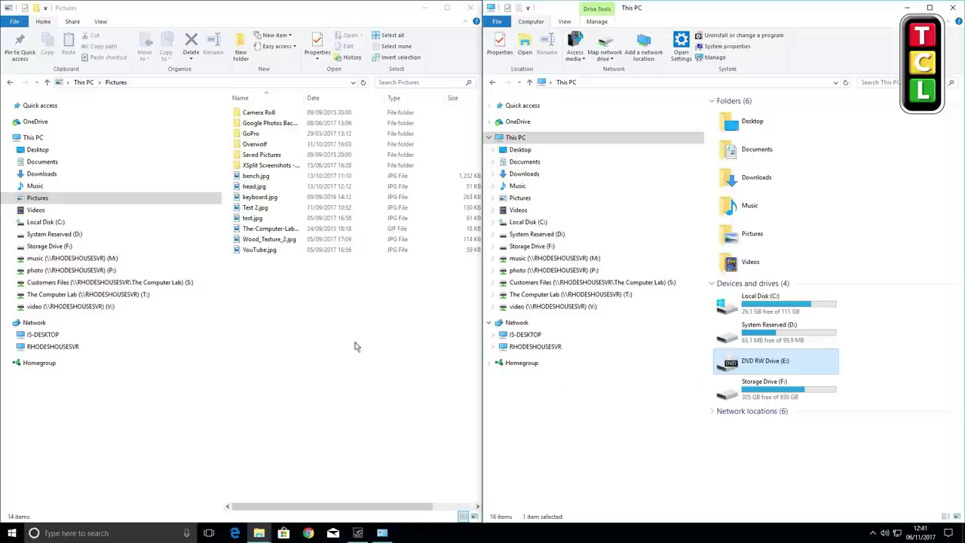
# - Select the eight photos from bench.jpg to YouTube.jpg and drop them onto DVD RW Drive (E:)
pyautogui.click(256, 178)
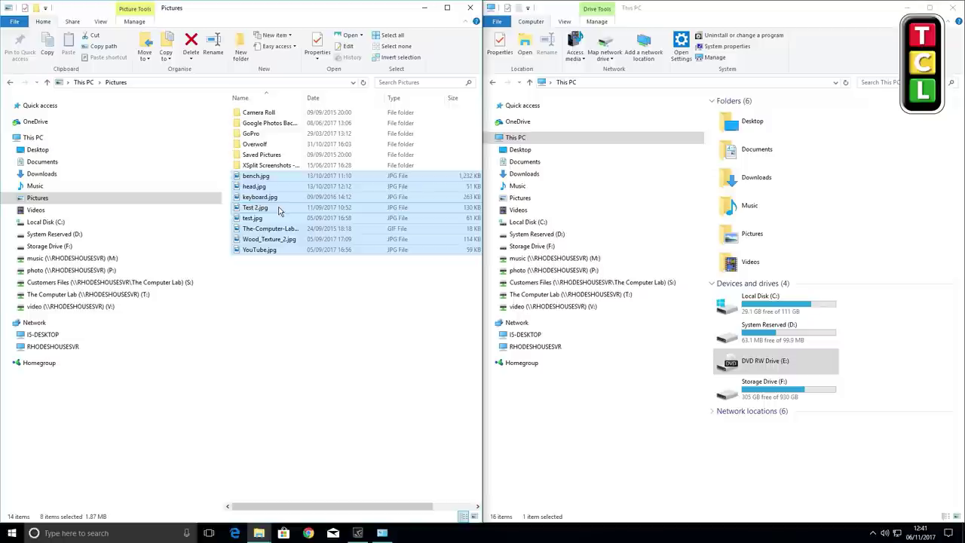
pyautogui.moveTo(279, 211); pyautogui.dragTo(762, 369)
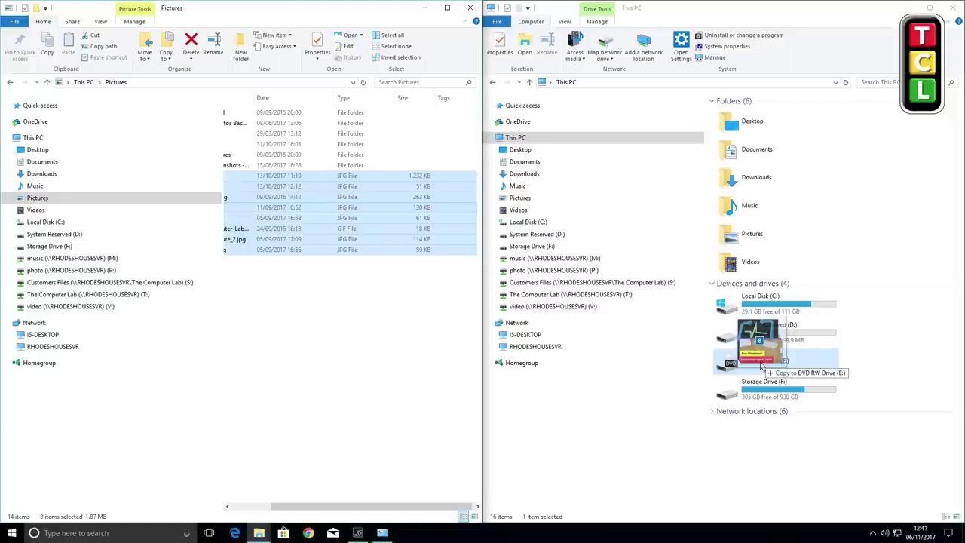
pyautogui.moveTo(762, 367); pyautogui.dragTo(762, 365)
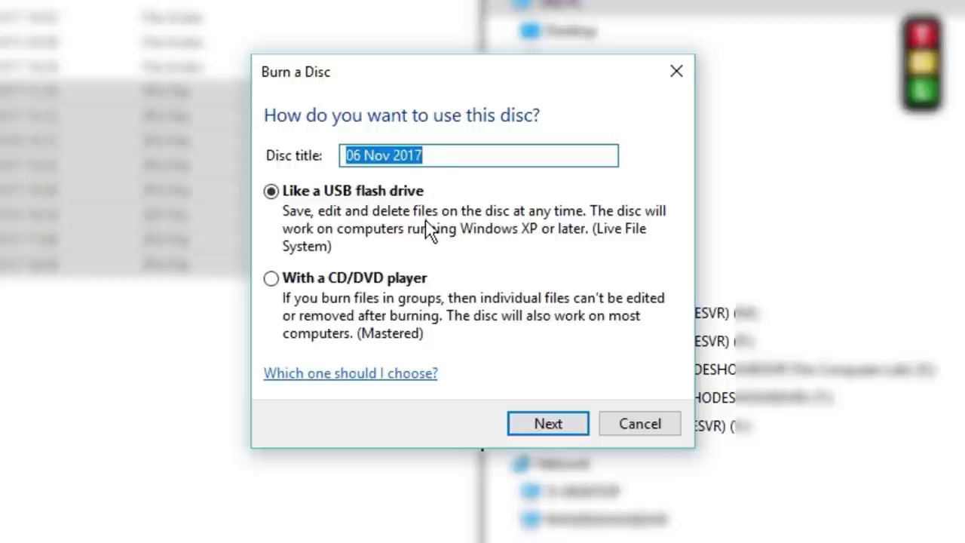
# - Select the whole default disc title 06 Nov 2017 in the Burn a Disc dialog
pyautogui.moveTo(435, 157); pyautogui.dragTo(287, 162)
# - Enter 'CD with Pictures' as the disc title
pyautogui.write('C')
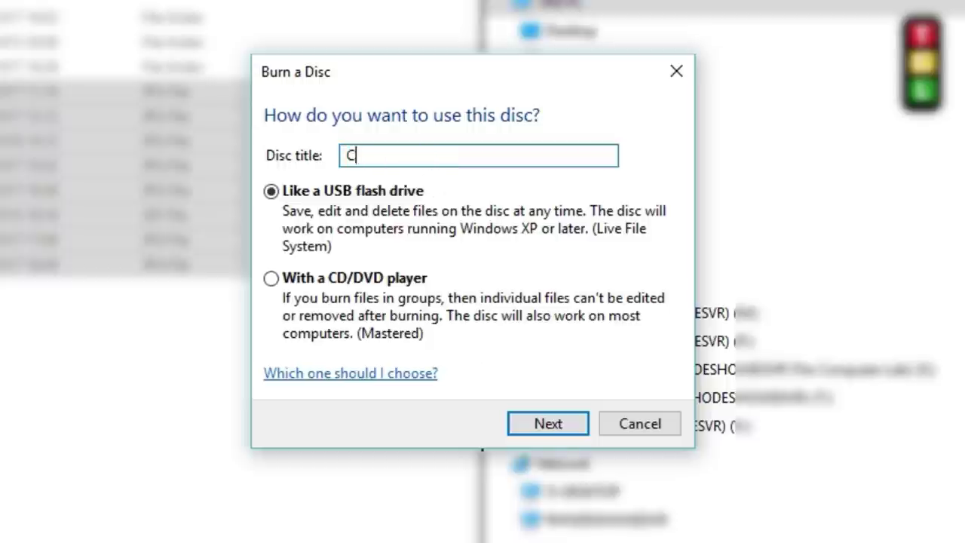
pyautogui.write('D with Pictures')
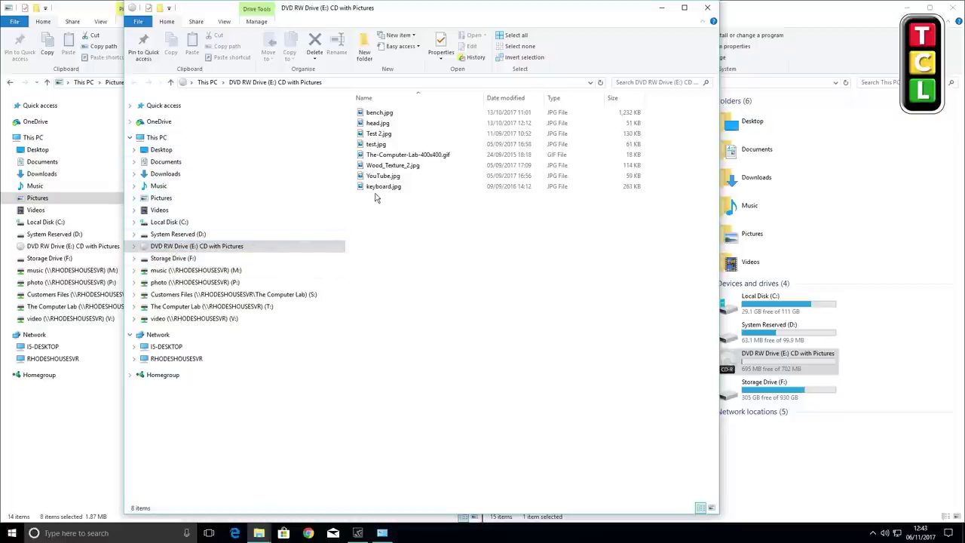
# - Snap the disc window to the right half and clear the photo selection in Pictures
pyautogui.moveTo(424, 10); pyautogui.dragTo(776, 20)
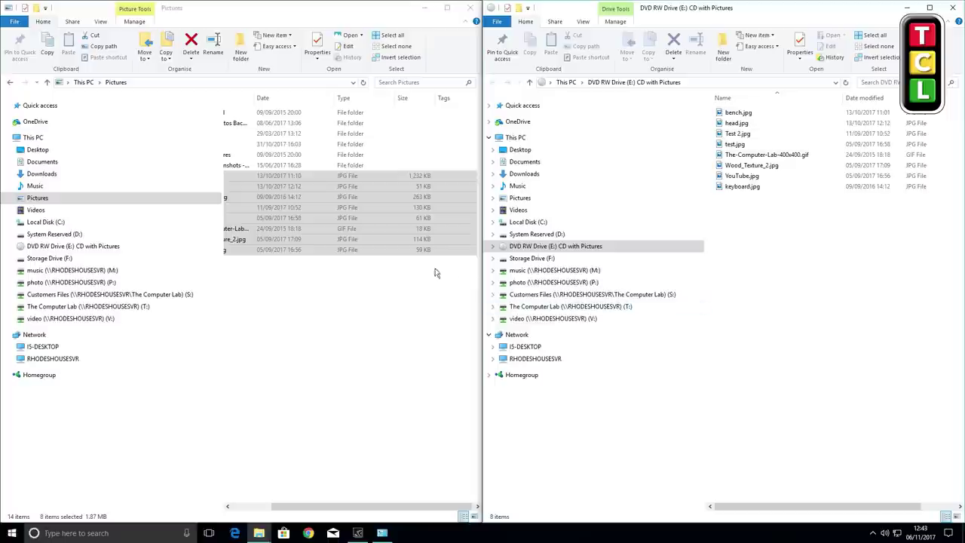
pyautogui.click(315, 300)
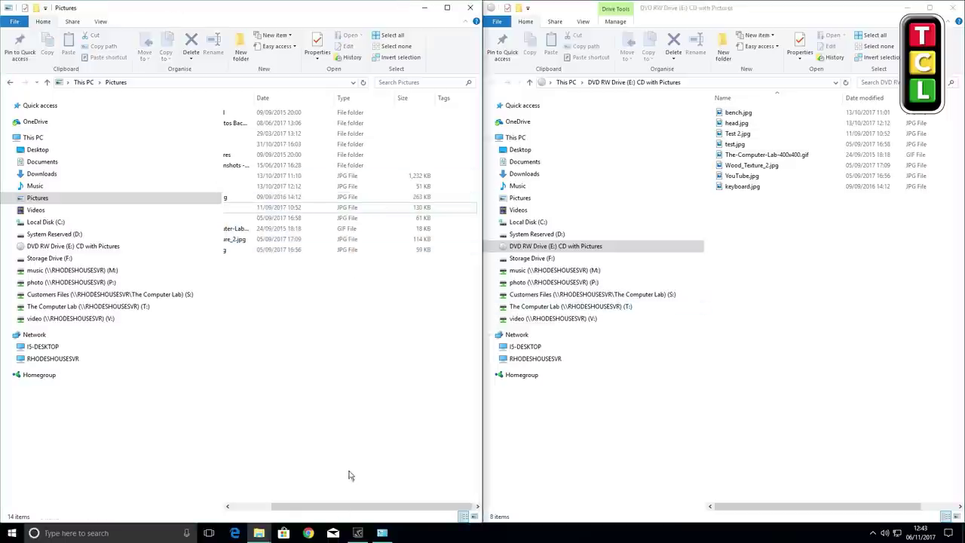
pyautogui.moveTo(356, 510); pyautogui.dragTo(253, 497)
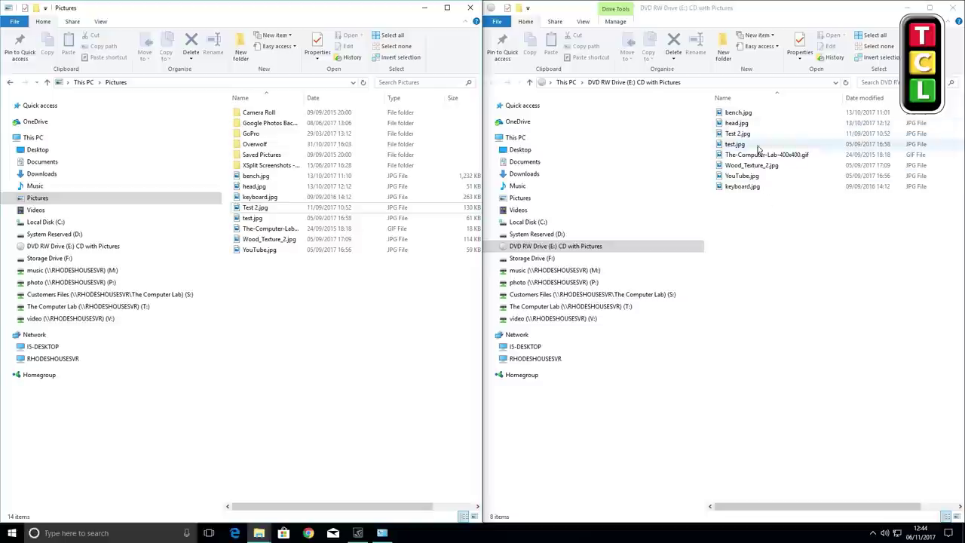
pyautogui.doubleClick(754, 187)
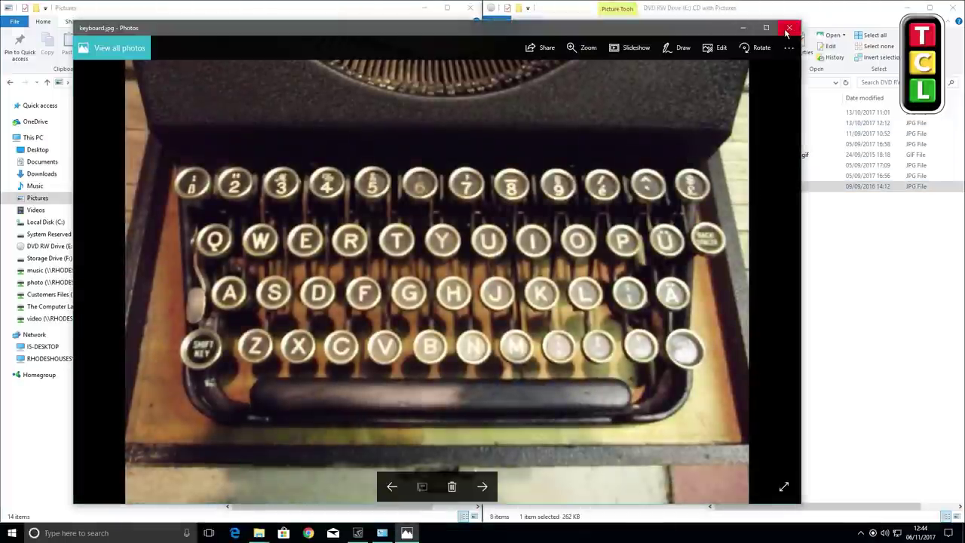
pyautogui.click(788, 29)
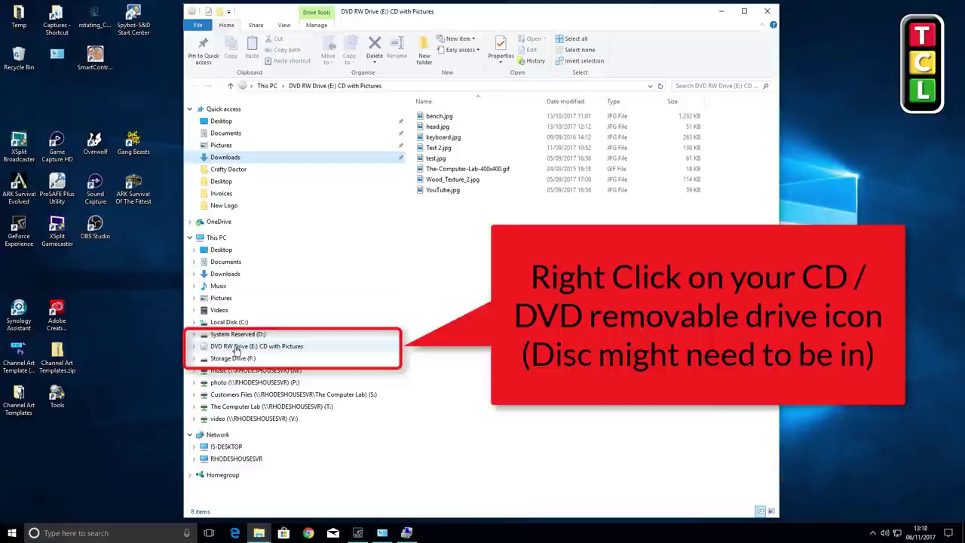
# - Pin DVD RW Drive (E:) to Start from its navigation-pane context menu
pyautogui.rightClick(236, 350)
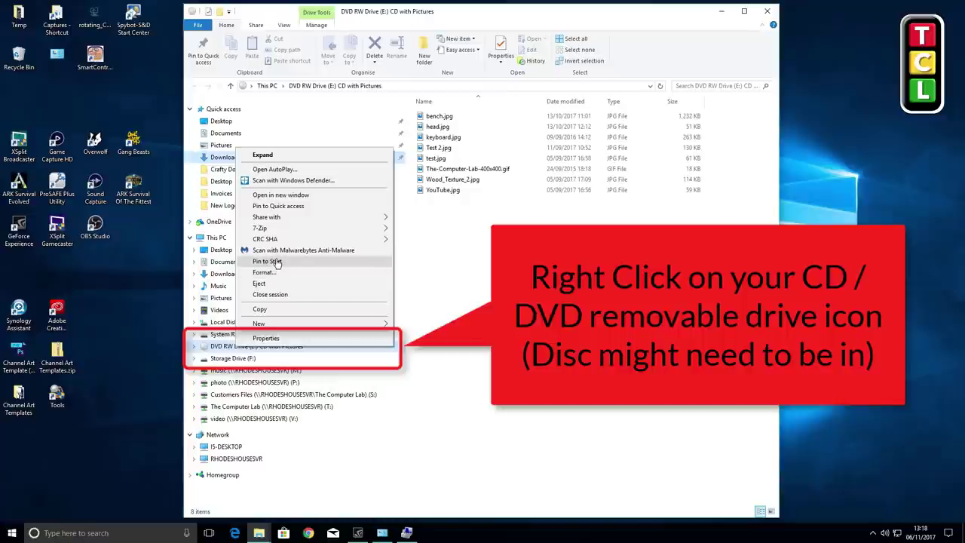
pyautogui.click(12, 532)
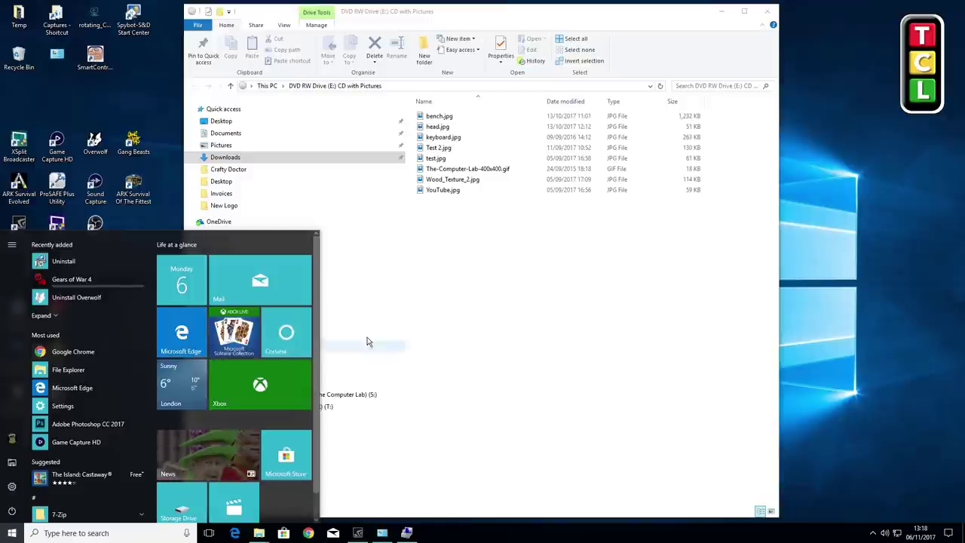
pyautogui.click(458, 338)
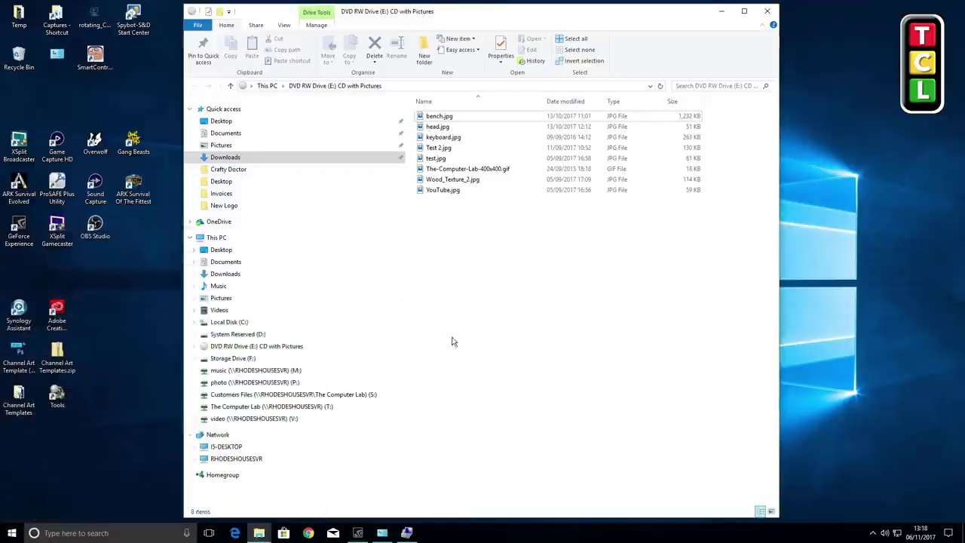
pyautogui.rightClick(240, 350)
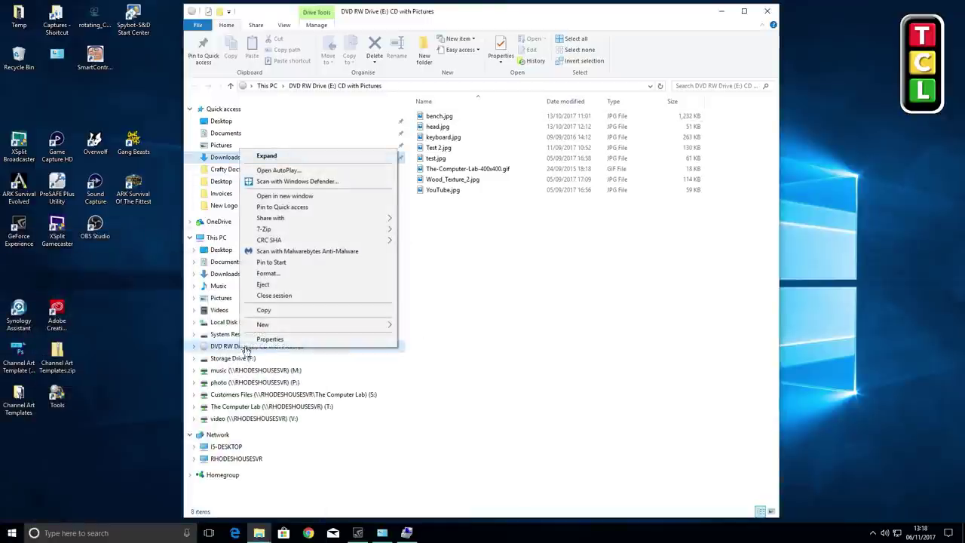
pyautogui.click(302, 265)
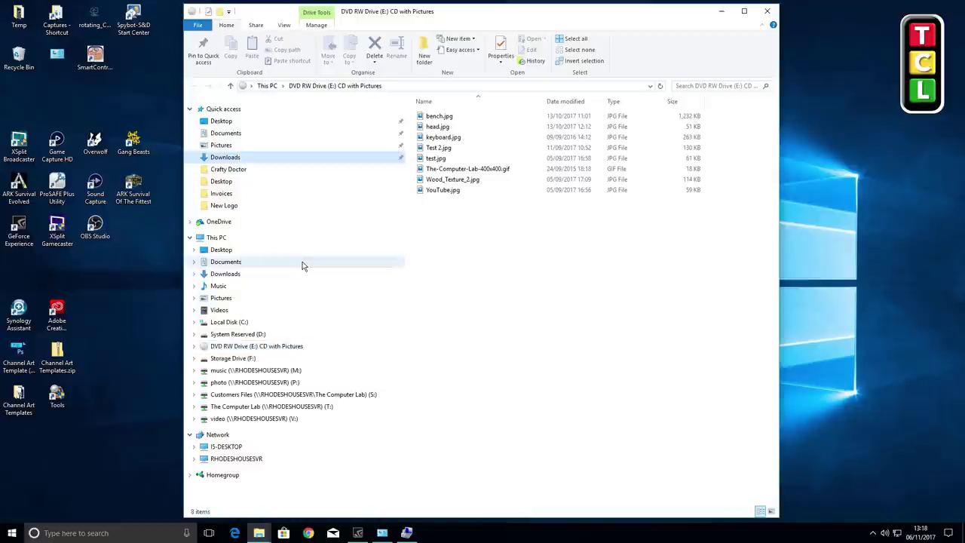
pyautogui.click(10, 537)
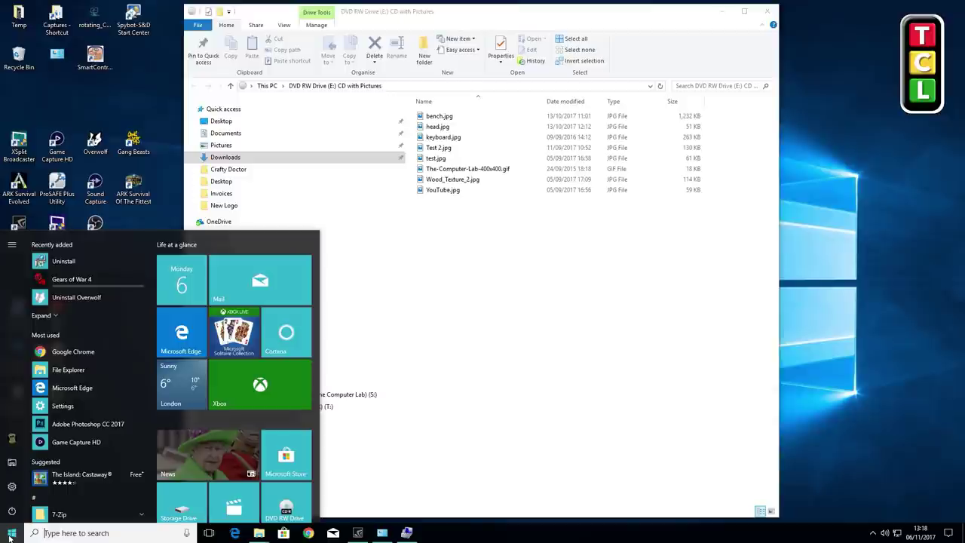
pyautogui.scroll(-1, 257, 453)
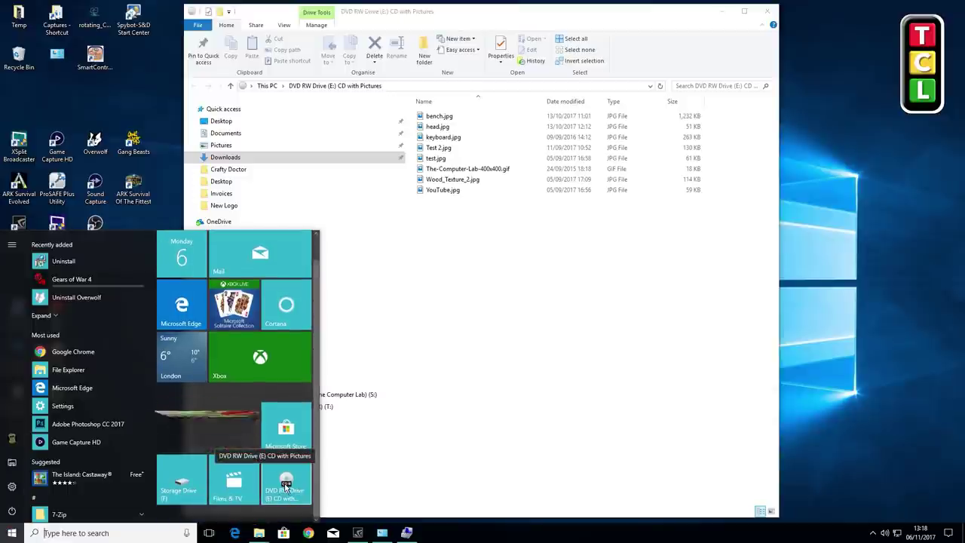
pyautogui.click(286, 486)
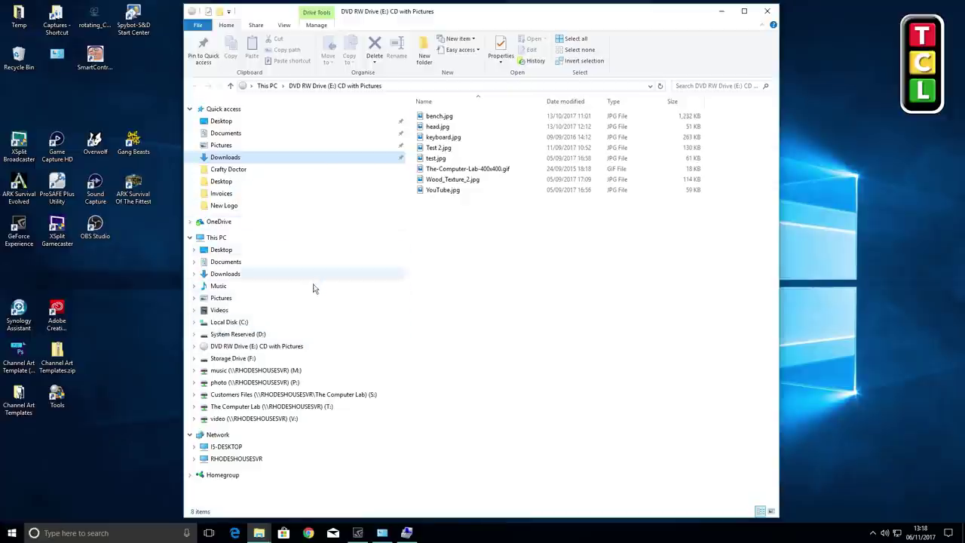
# - Pin DVD RW Drive (E:) to Quick access and open it from the new entry
pyautogui.rightClick(279, 348)
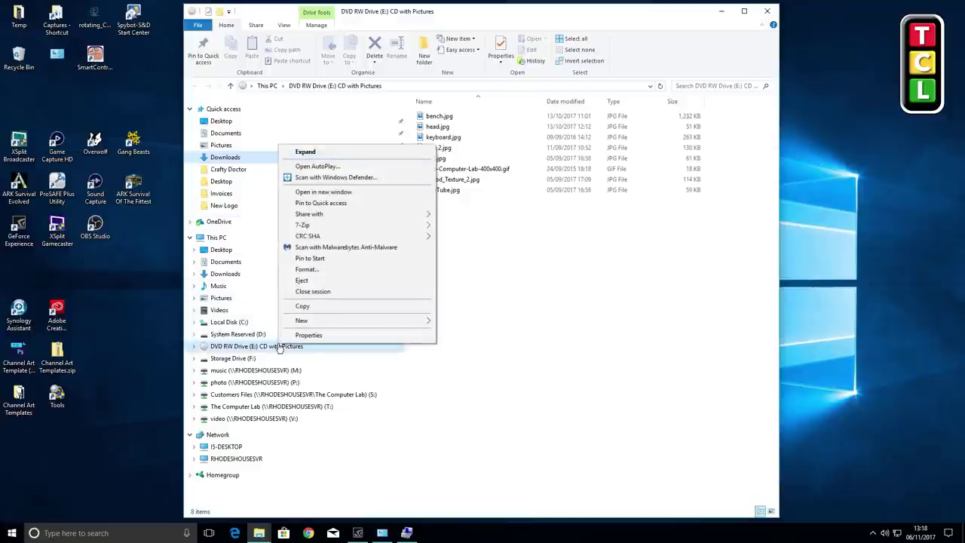
pyautogui.click(358, 207)
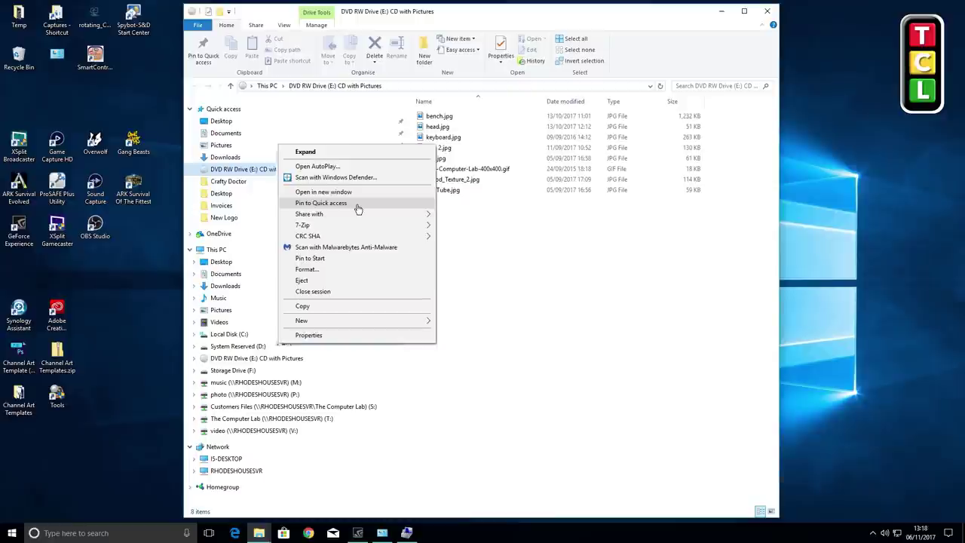
pyautogui.click(259, 172)
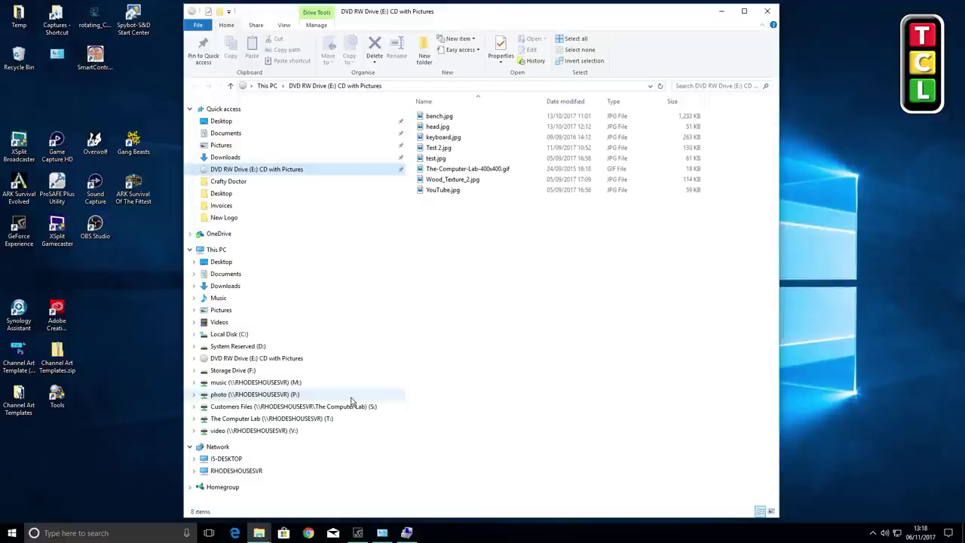
# - Reopen File Explorer at This PC and try opening DVD RW Drive (E:) without a disc
pyautogui.click(209, 249)
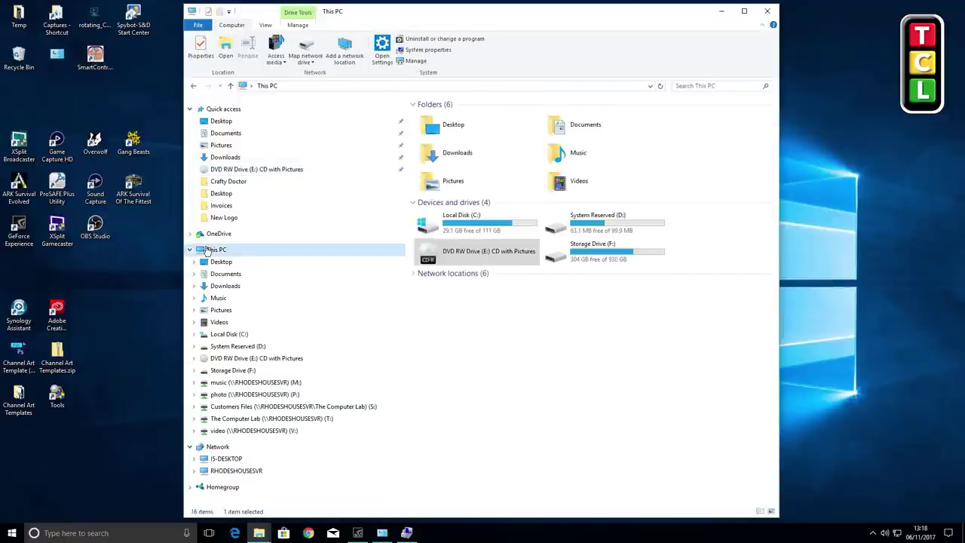
pyautogui.click(766, 10)
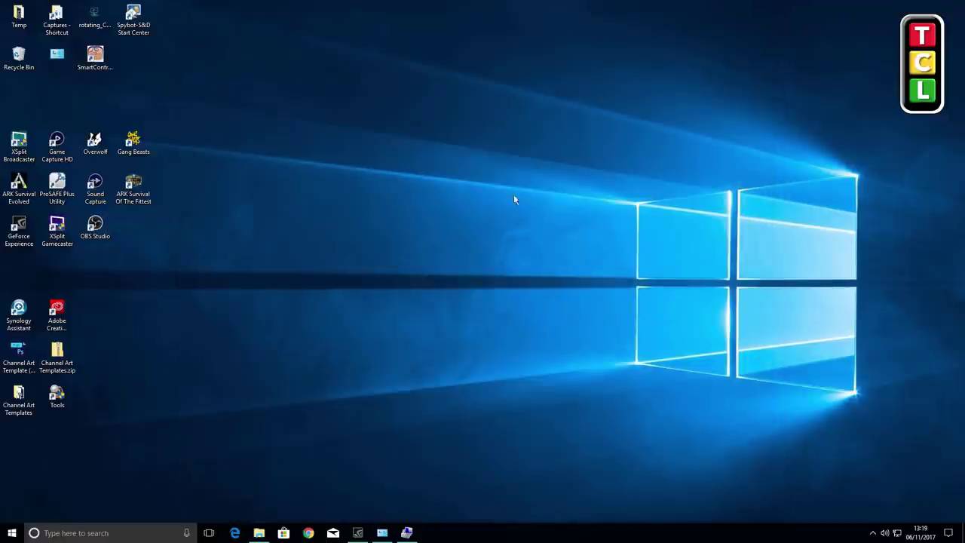
pyautogui.rightClick(258, 532)
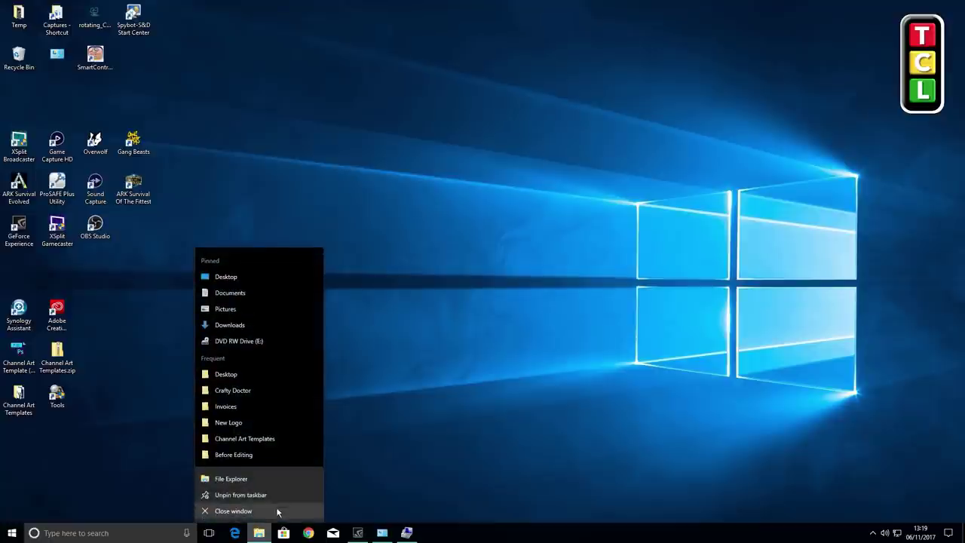
pyautogui.click(273, 479)
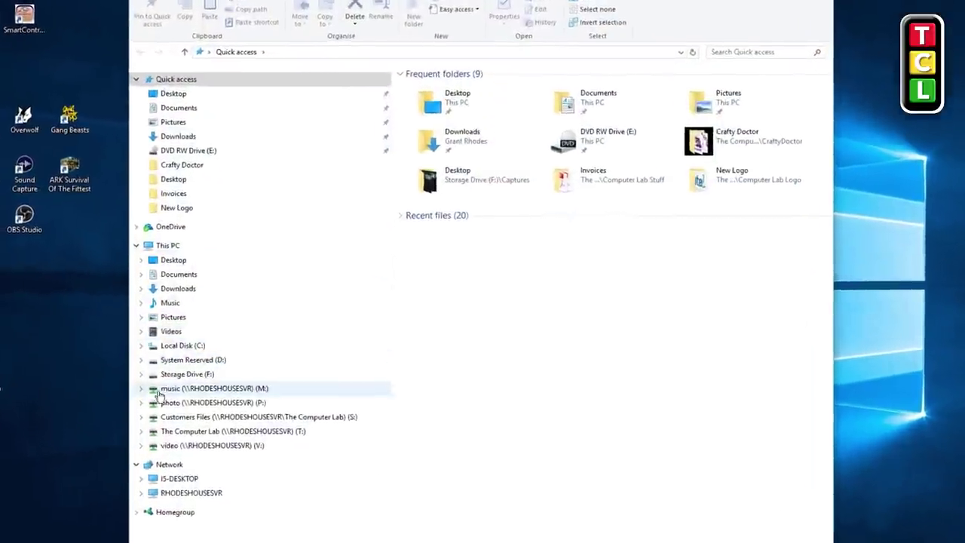
pyautogui.click(172, 248)
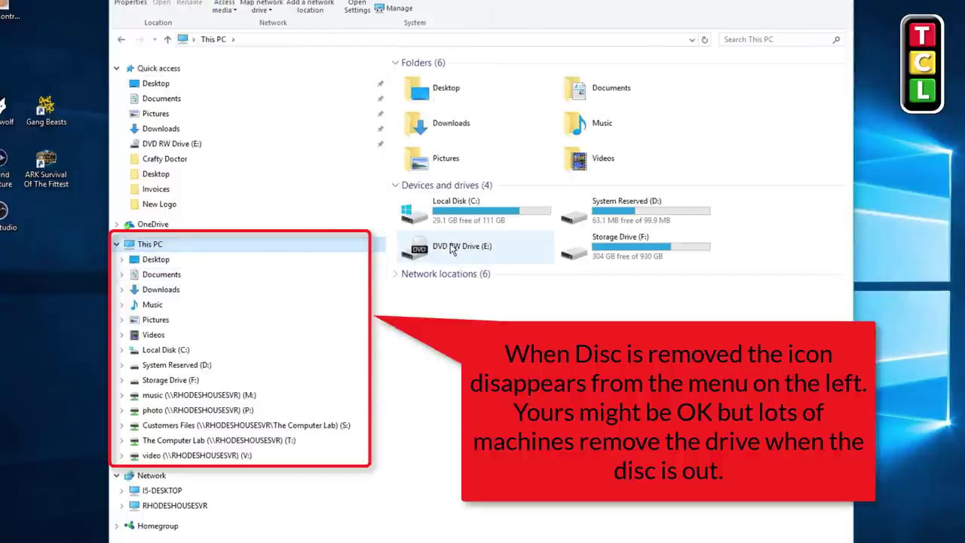
pyautogui.click(186, 146)
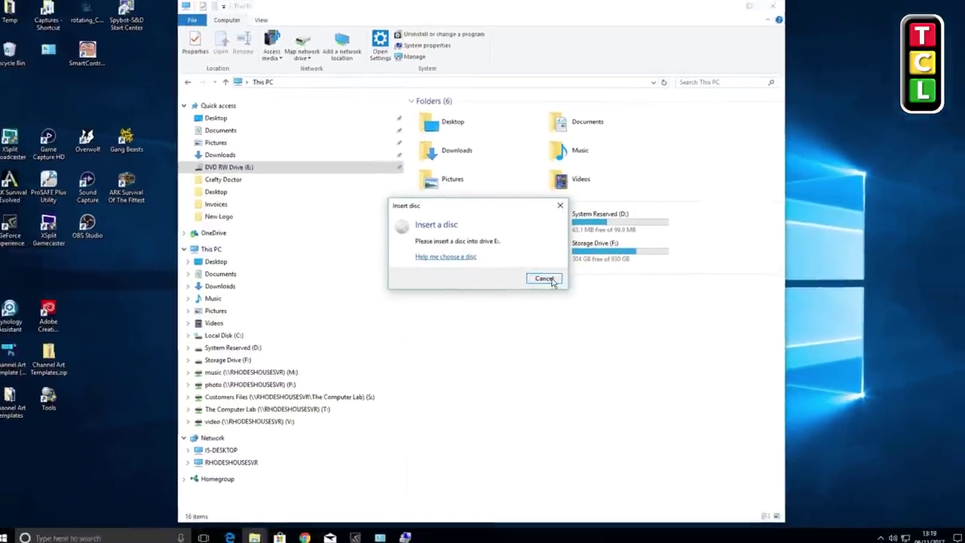
# - Open the DVD RW Drive (E:) tile pinned on Start, then cancel the insert-disc request
pyautogui.click(550, 279)
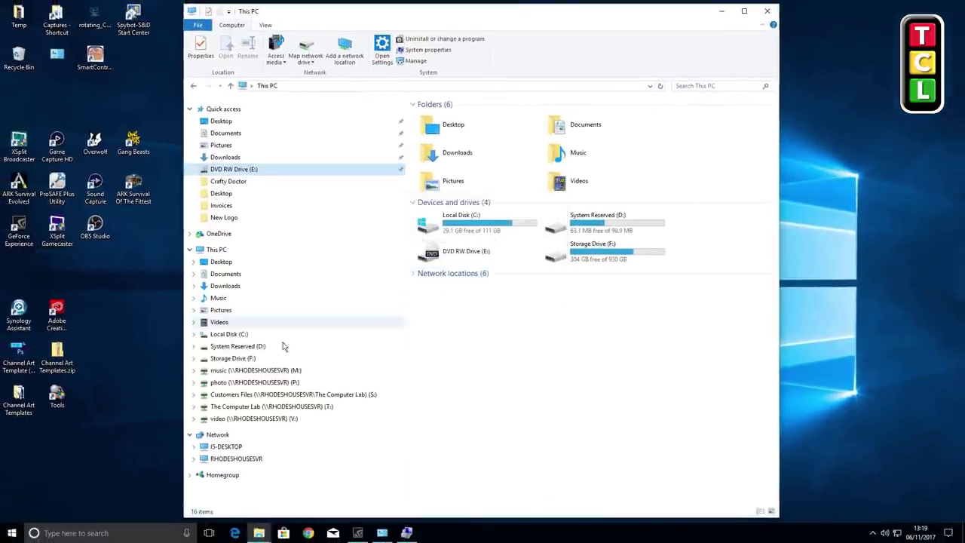
pyautogui.click(4, 537)
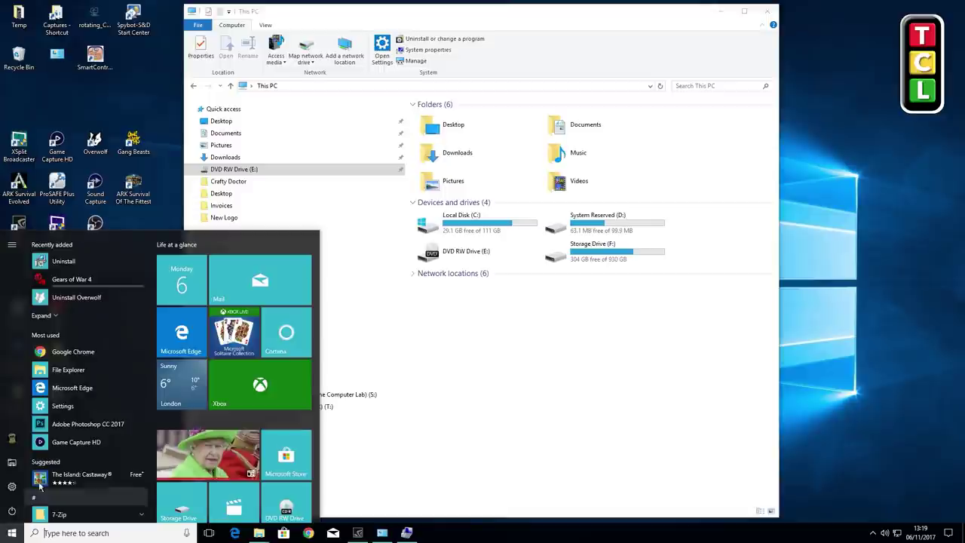
pyautogui.scroll(-1, 301, 475)
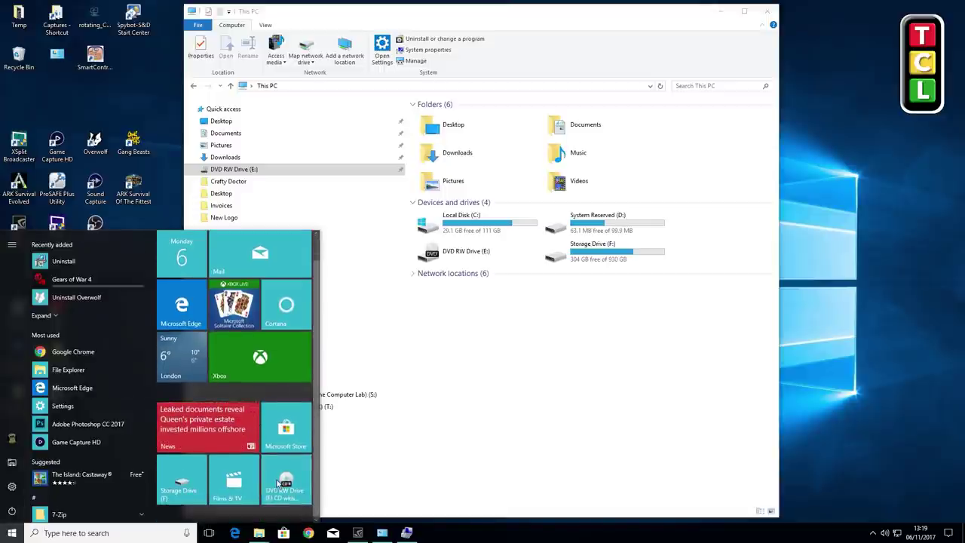
pyautogui.click(307, 480)
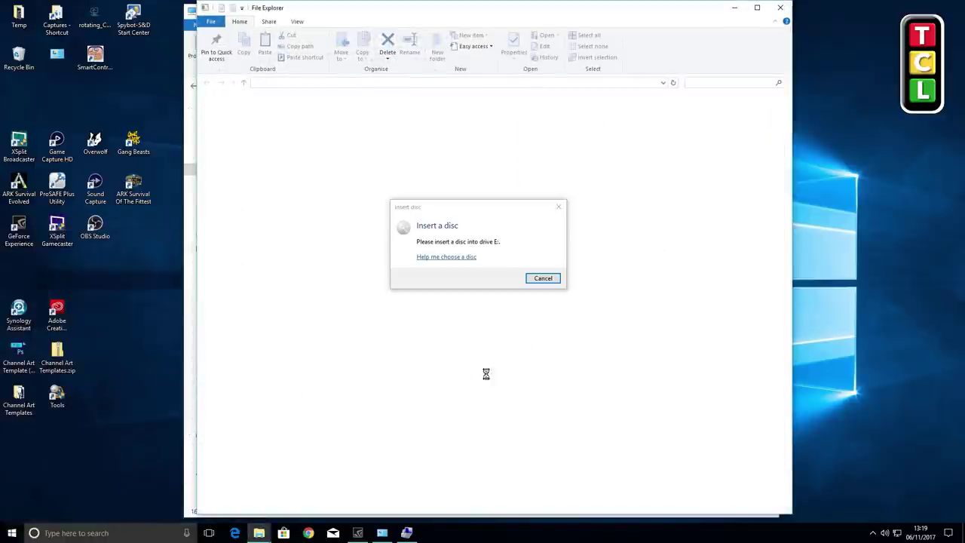
pyautogui.click(543, 278)
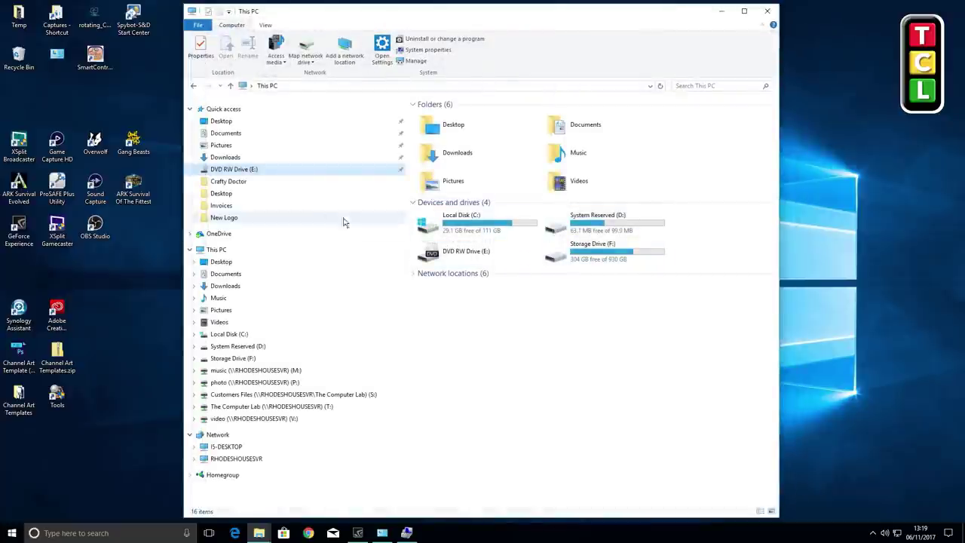
# - Open Pictures and view the actions for test.jpg, closing them without choosing anything
pyautogui.click(219, 310)
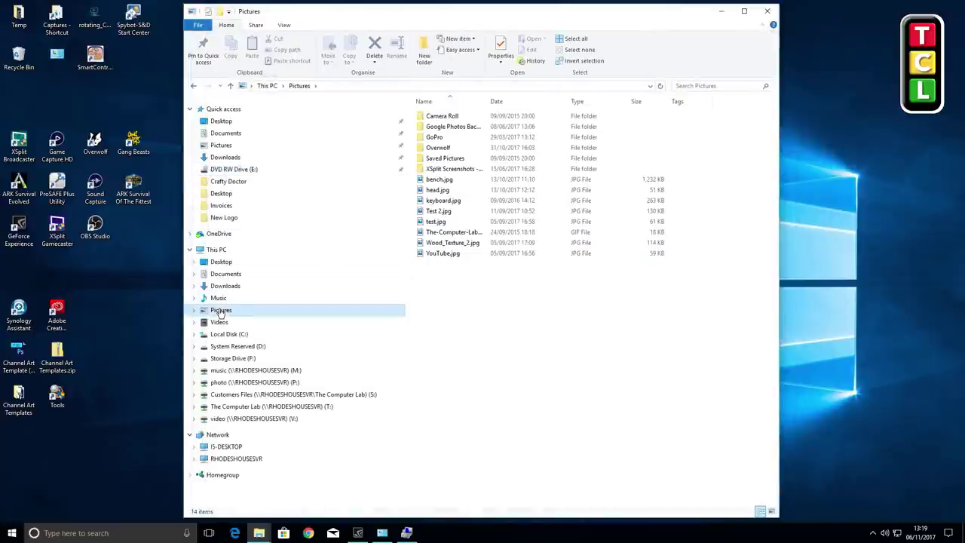
pyautogui.rightClick(442, 223)
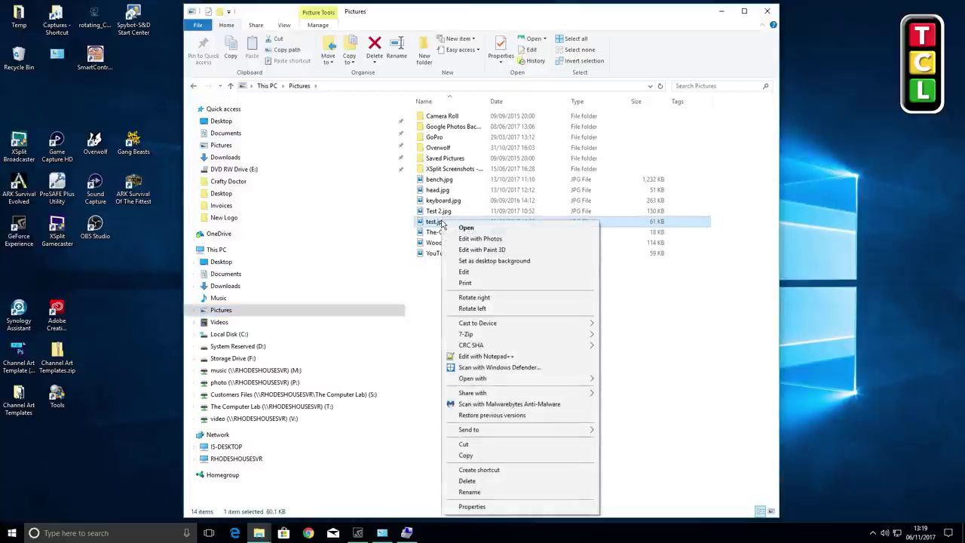
pyautogui.moveTo(576, 431)
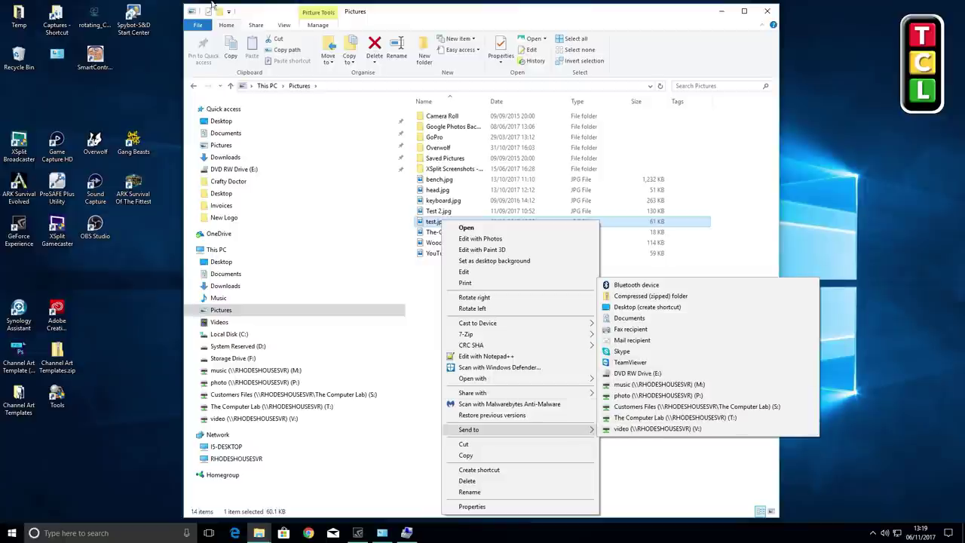
pyautogui.click(407, 15)
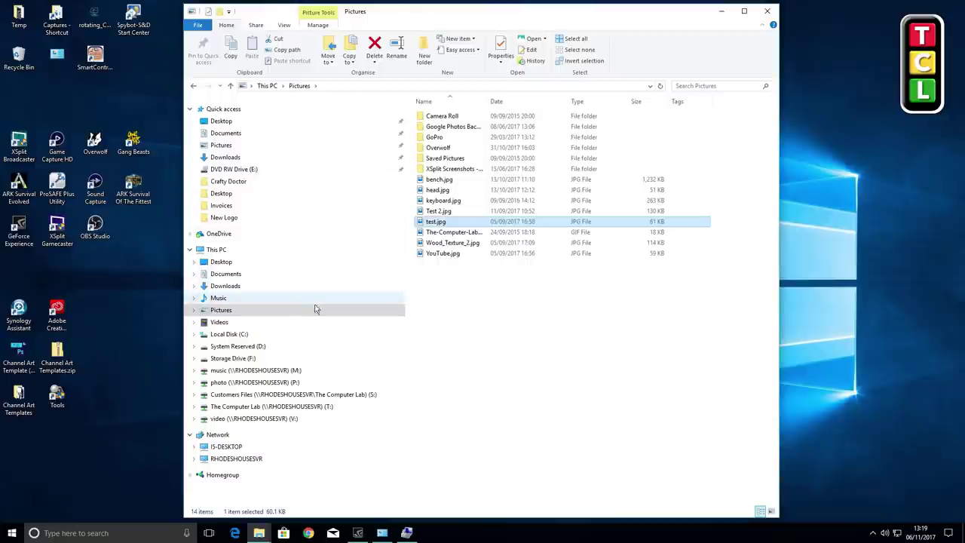
# - Send the eight images, bench.jpg through YouTube.jpg, to DVD RW Drive (E:) and dismiss the writable-disc prompt
pyautogui.press('b')
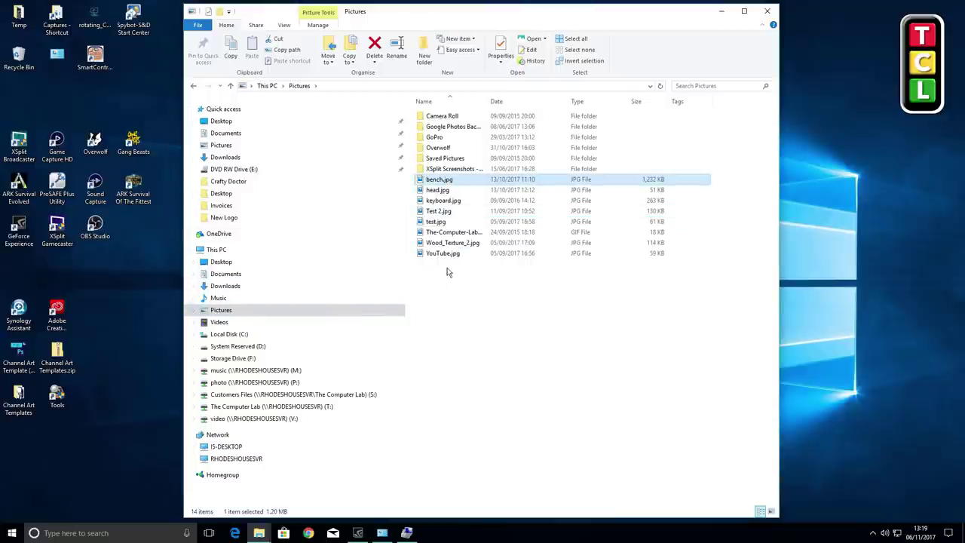
pyautogui.keyDown('shift'); pyautogui.click(450, 255); pyautogui.keyUp('shift')
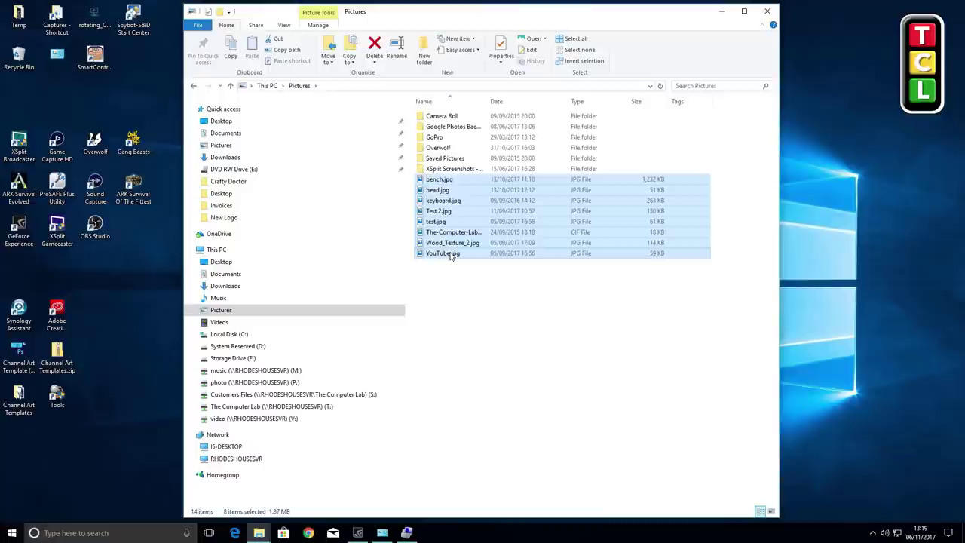
pyautogui.rightClick(469, 221)
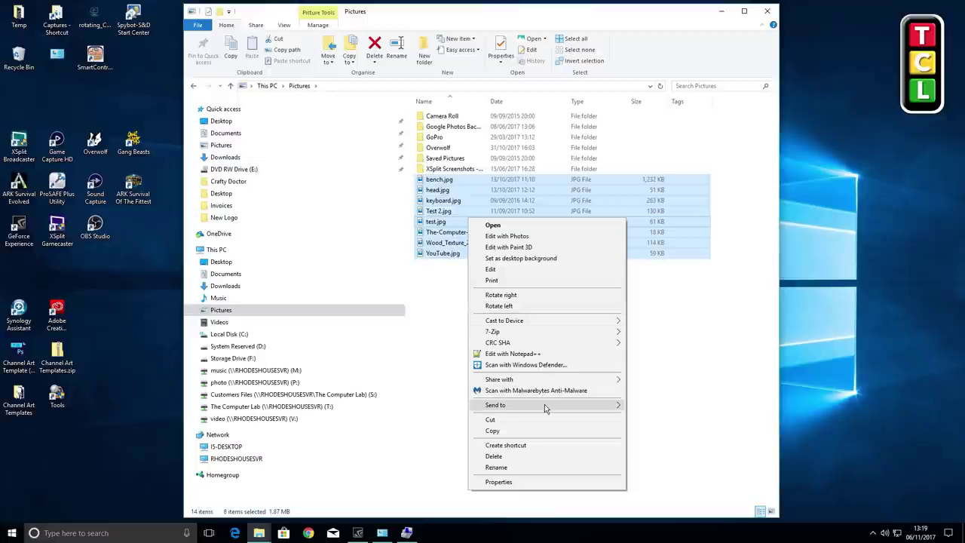
pyautogui.moveTo(545, 407)
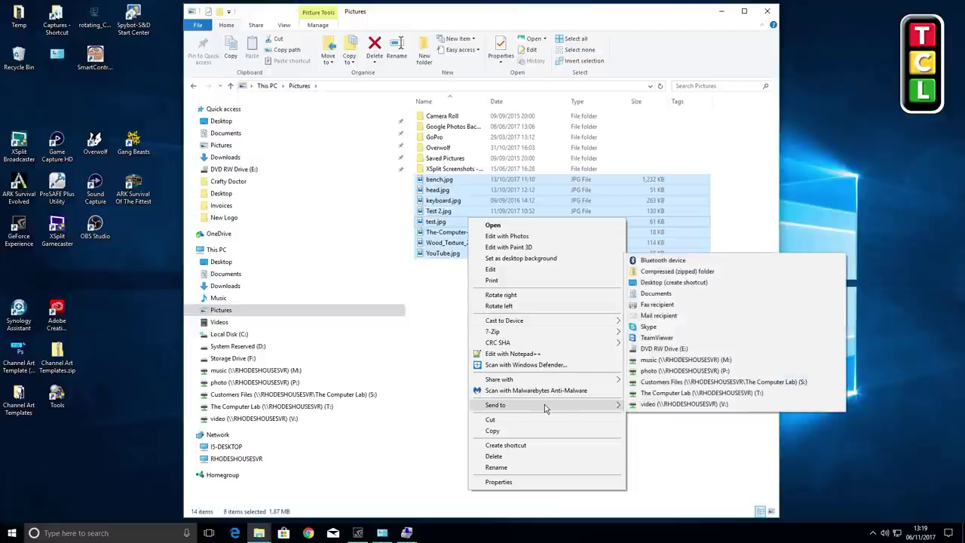
pyautogui.click(672, 350)
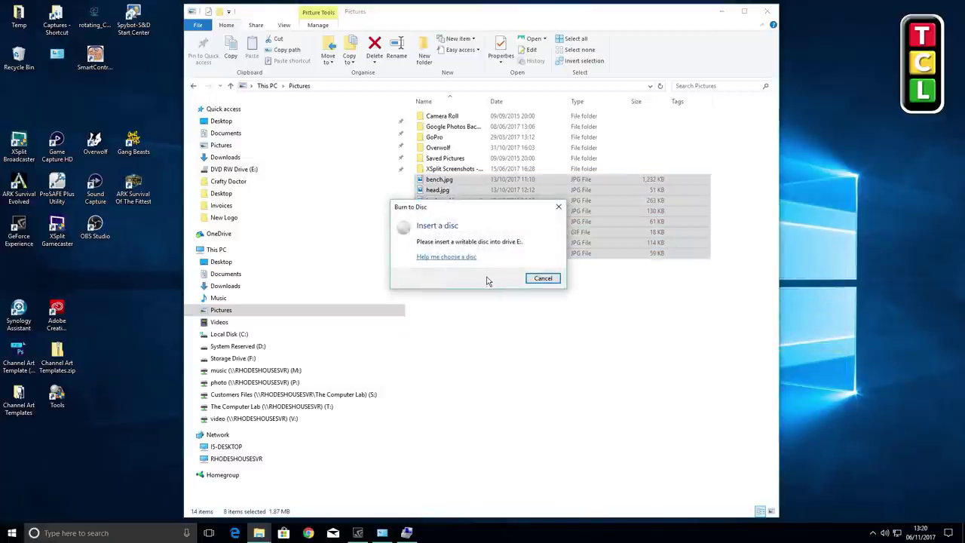
pyautogui.click(559, 208)
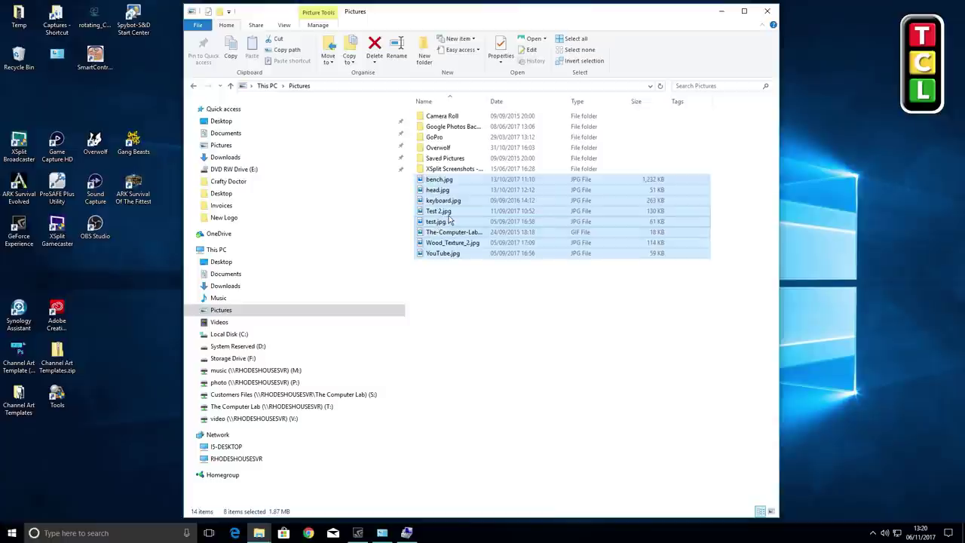
# - Drag the eight images onto DVD RW Drive (E:) in Quick access, dismiss the Burn to Disc prompt, and close Pictures
pyautogui.moveTo(450, 221)
pyautogui.mouseDown()
pyautogui.moveTo(294, 183)
pyautogui.moveTo(248, 161)
pyautogui.moveTo(240, 173)
pyautogui.mouseUp()
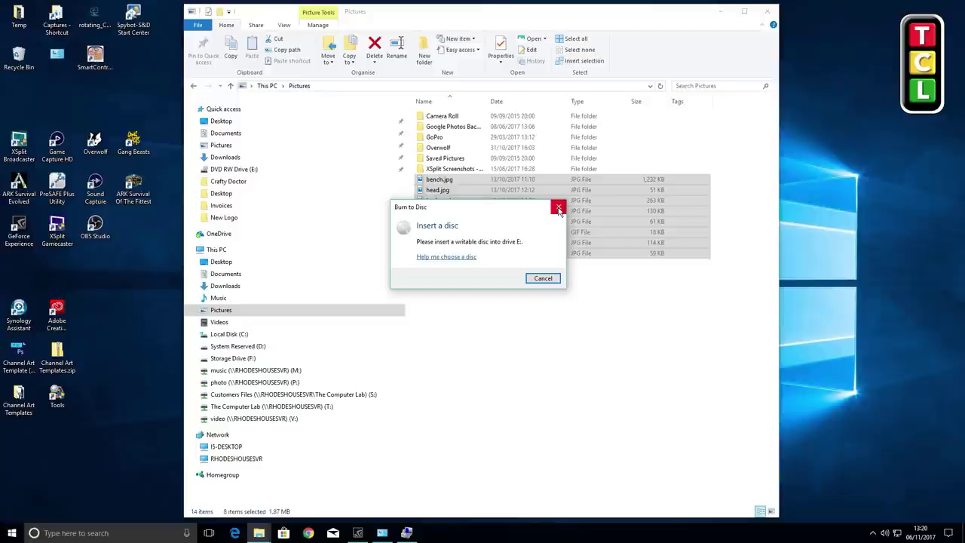
pyautogui.click(559, 207)
pyautogui.click(765, 12)
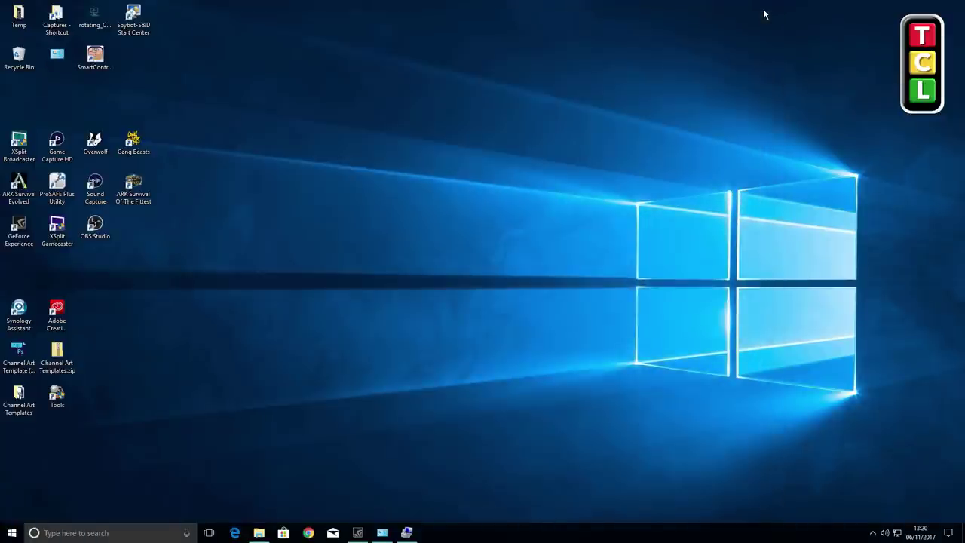